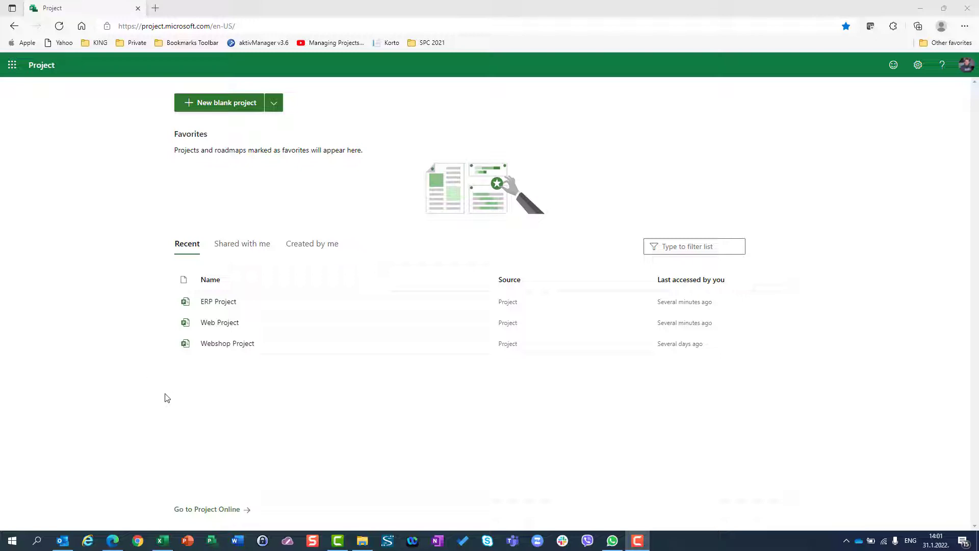
Step: Open the ERP Project from the Recent list to show its task grid
click(219, 303)
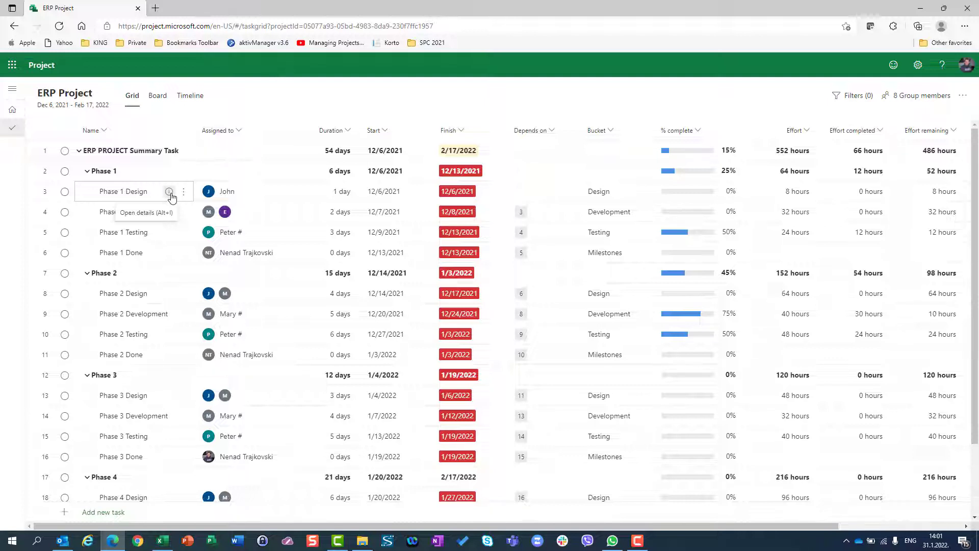
Step: Add checklist items 'Design the Login Screen' and 'Design main Screen for Receivables' to Phase 1 Design
click(168, 192)
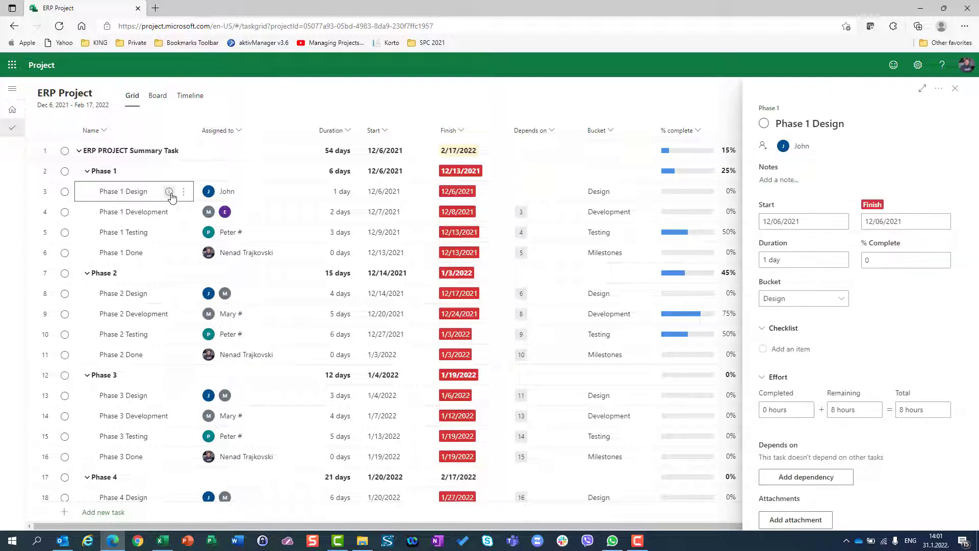
click(787, 349)
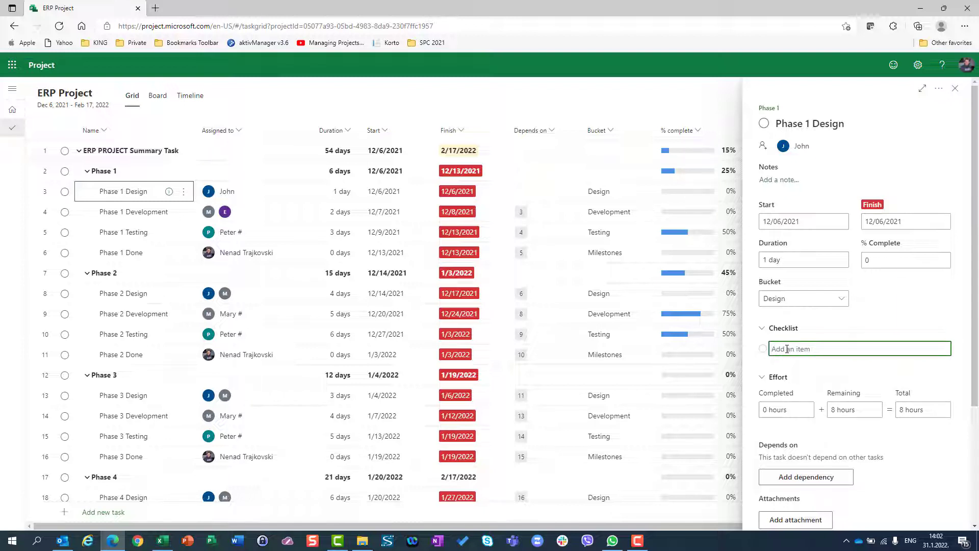
text(Design the Login Screen)
key(Return)
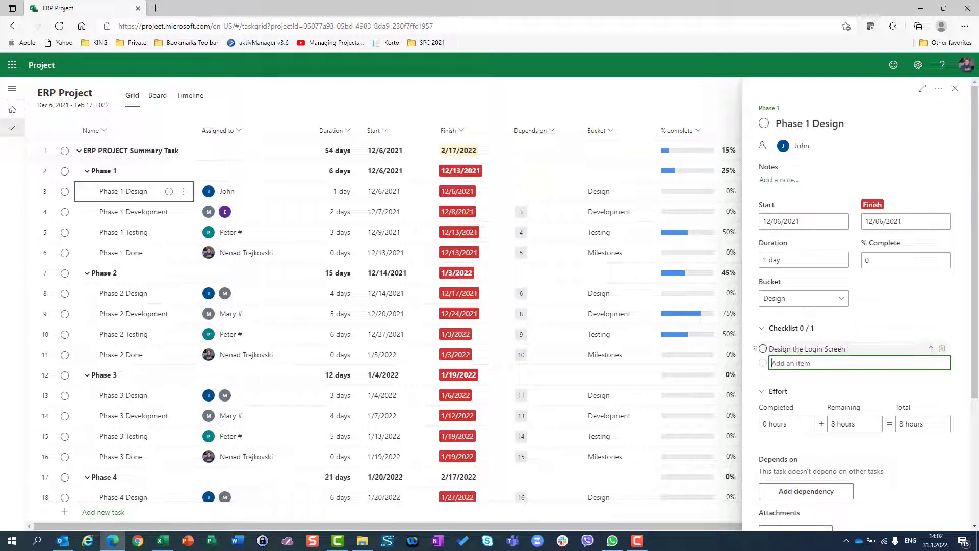
text(Desgin main screen)
key(BackSpace)
key(BackSpace)
key(BackSpace)
key(BackSpace)
key(BackSpace)
key(BackSpace)
key(BackSpace)
text(Screen)
key(BackSpace)
key(BackSpace)
text(en for Receiva)
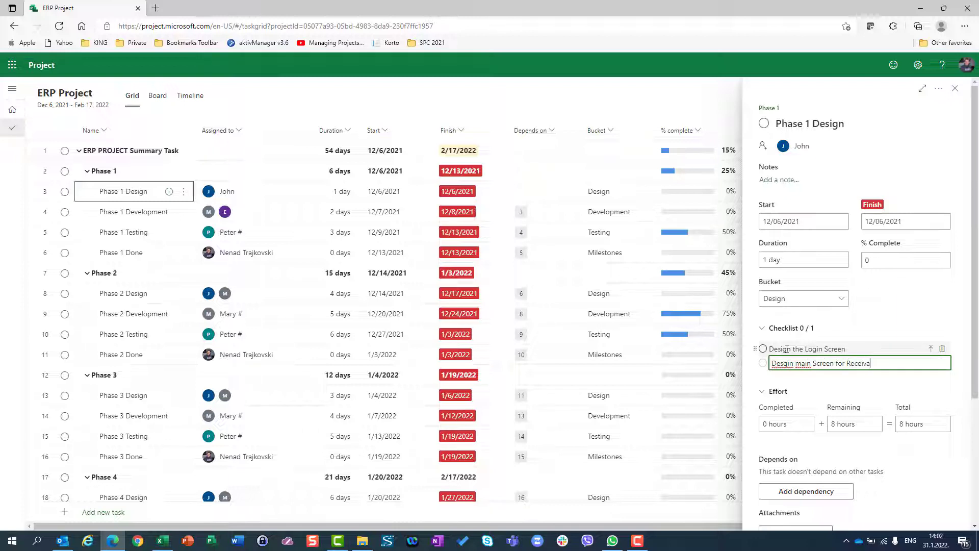
text(bles)
key(Return)
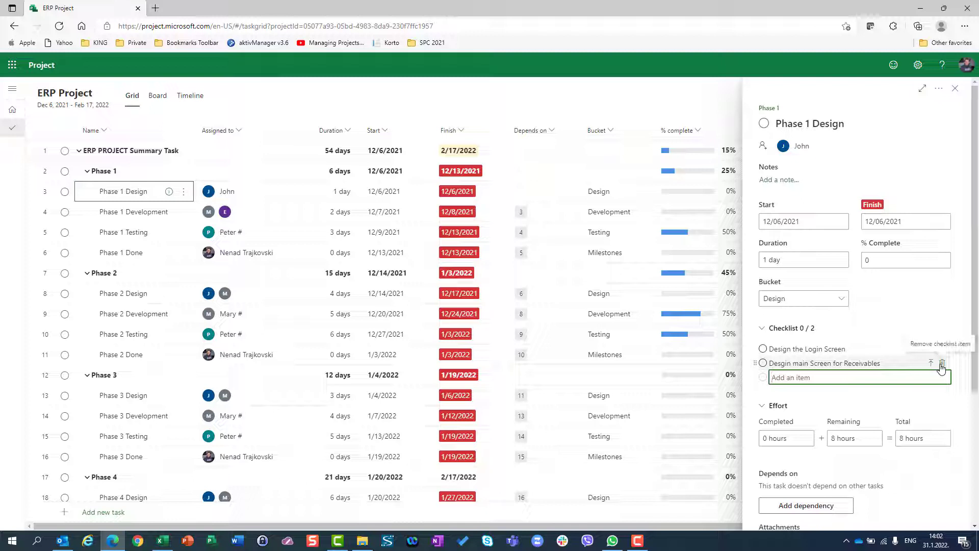
Step: Delete the Receivables item and add 'Design the Save My password Screen' to the checklist
click(941, 364)
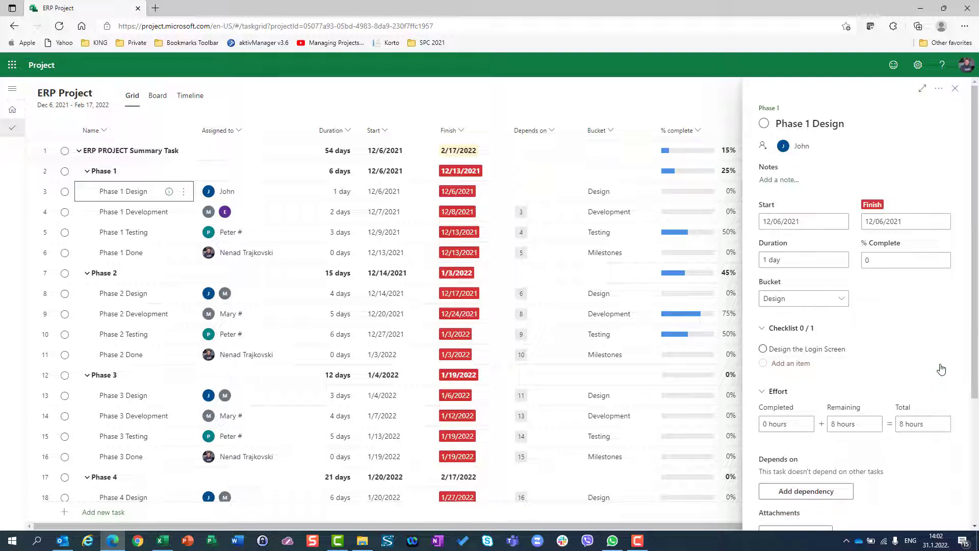
click(797, 365)
text(D)
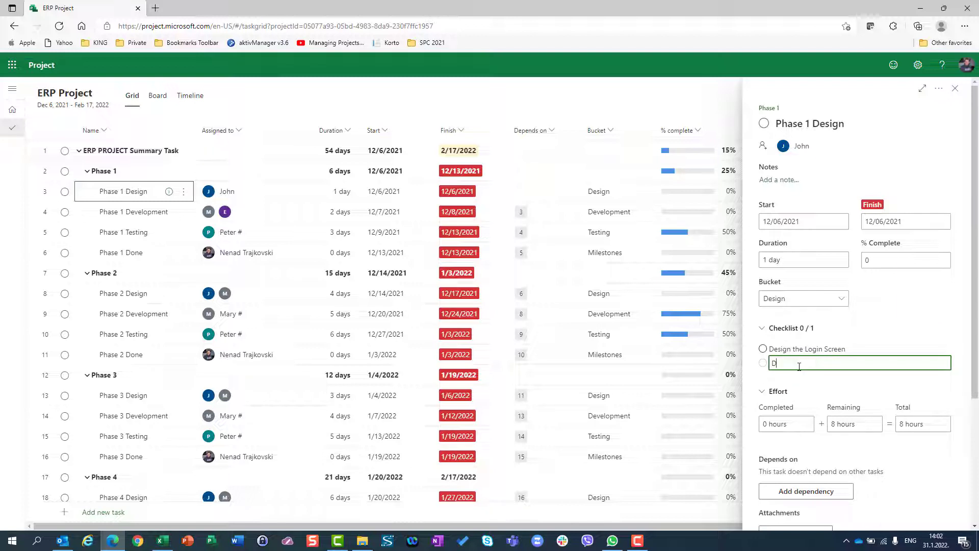
text(esign the )
text(Save M)
text(y password)
text( Se)
text(reen)
key(Return)
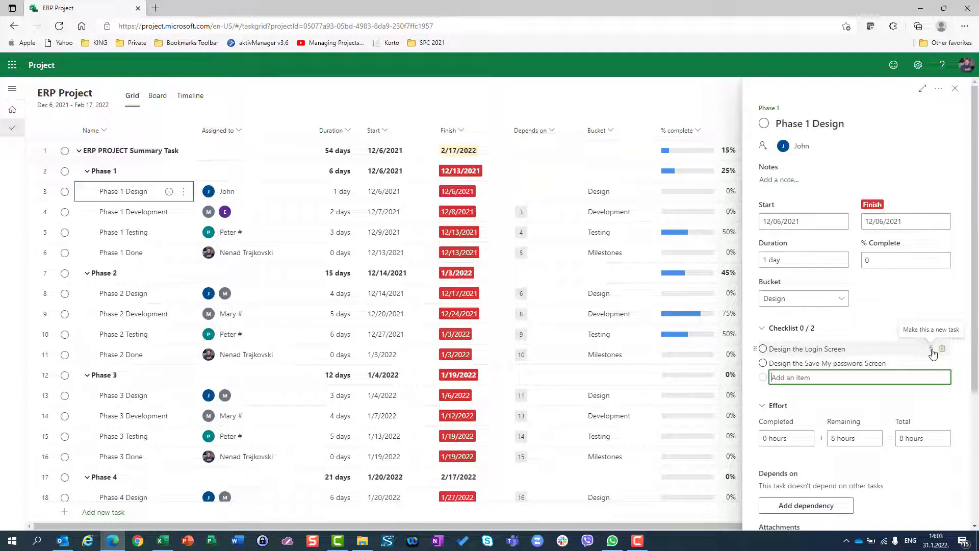
Step: Promote Design the Login Screen to a task, undoing the extra Save My password promotion
click(932, 352)
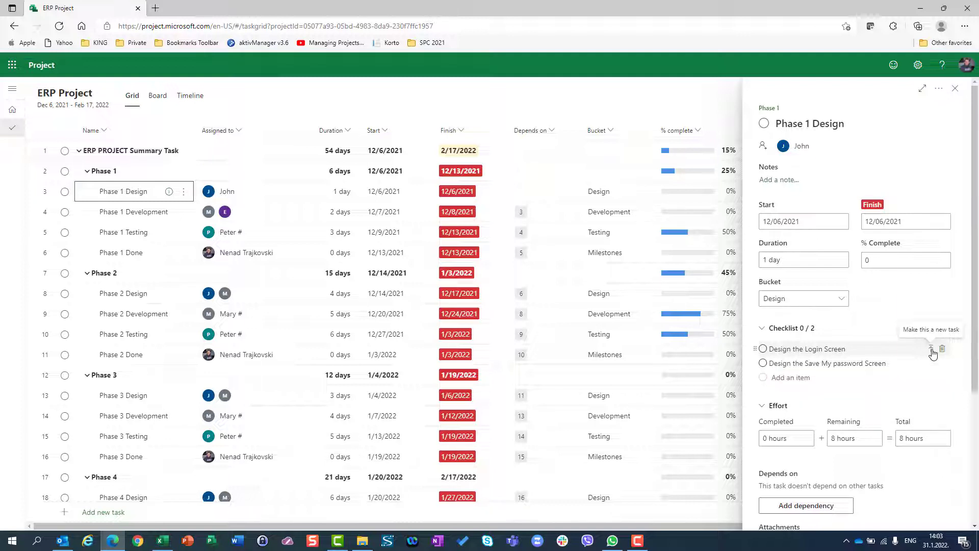
click(933, 352)
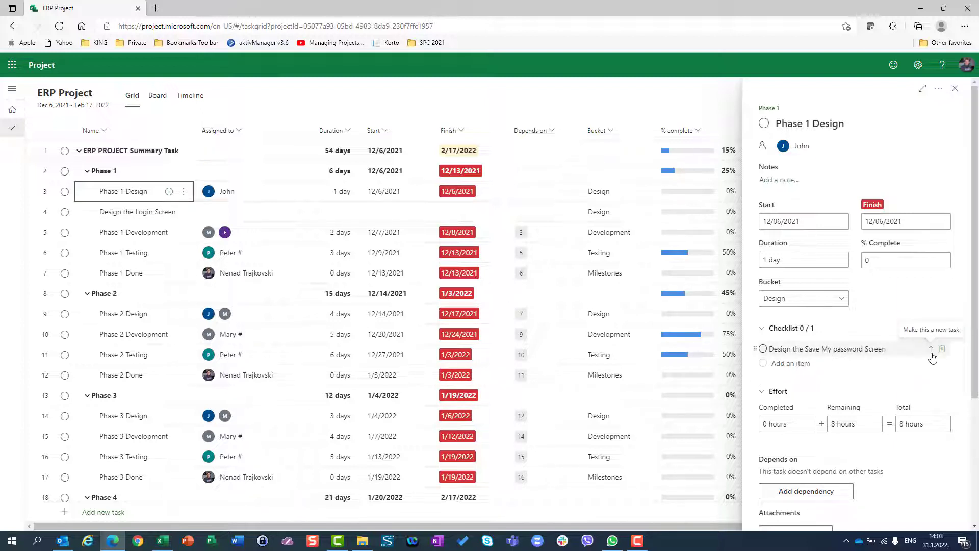
click(932, 350)
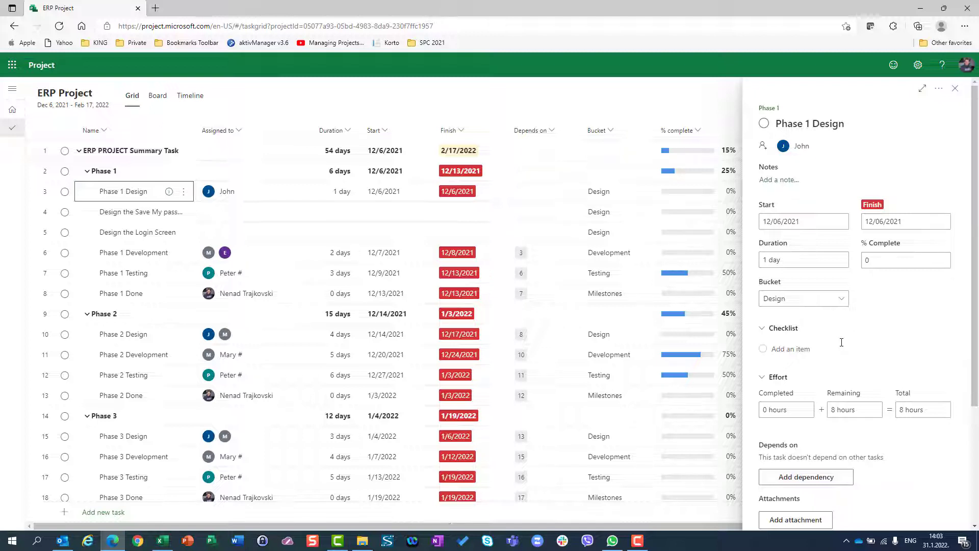
key(ctrl+z)
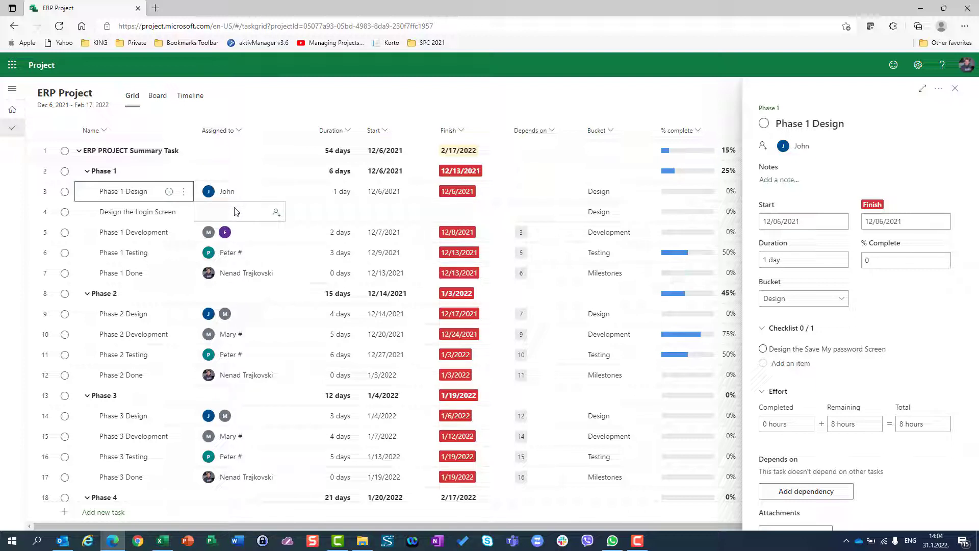
Step: Close the Phase 1 Design details pane to show the whole grid
click(956, 87)
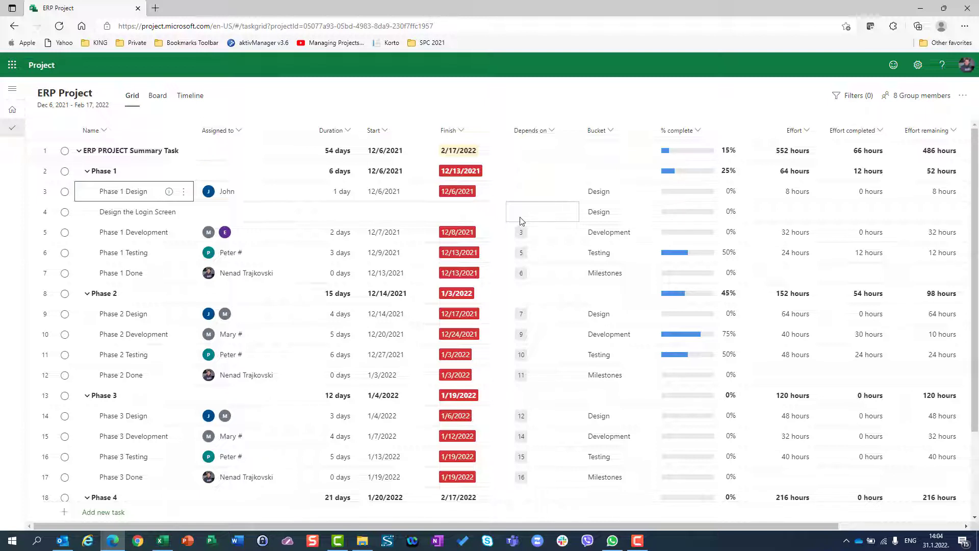
Step: Make Design the Login Screen depend on task 3, Phase 1 Design
click(522, 221)
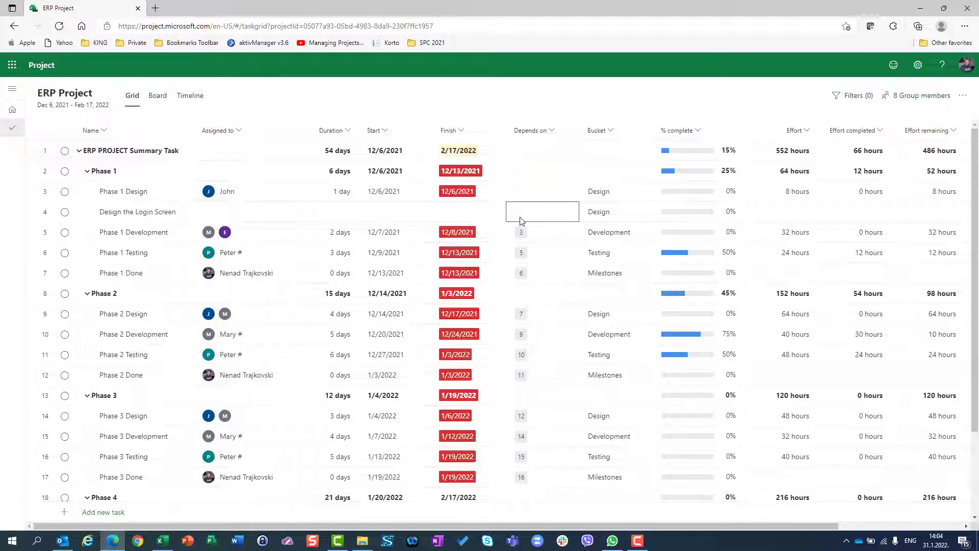
text(3)
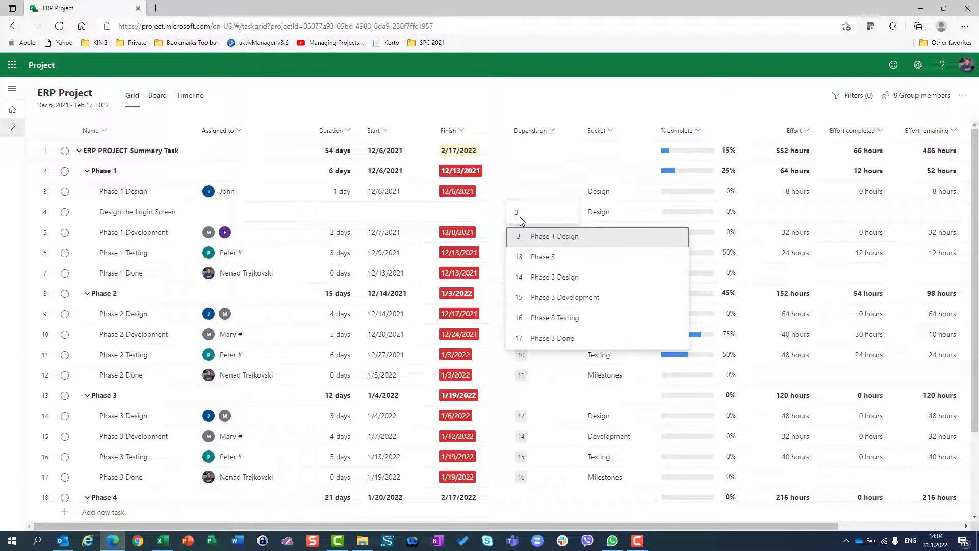
key(Return)
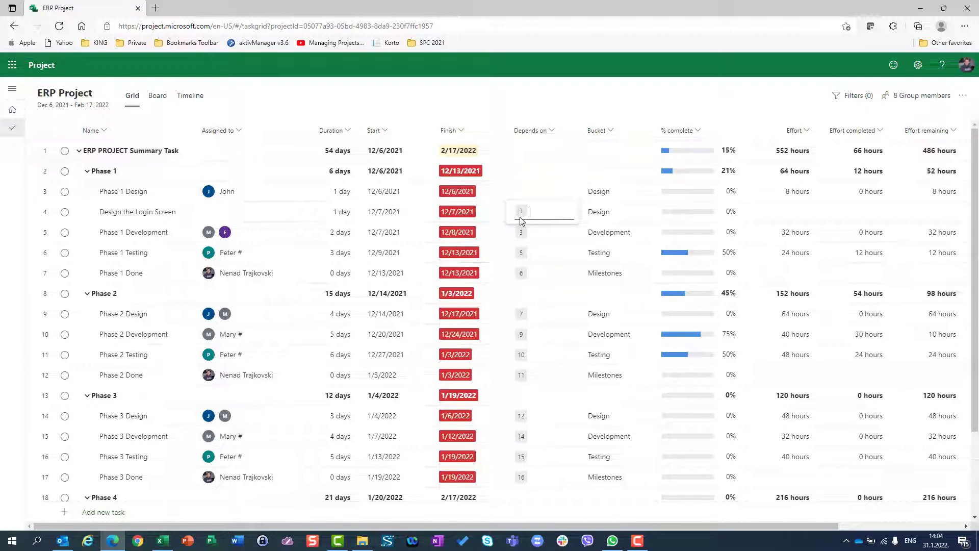
Step: Change Design the Login Screen's duration to 4 days, then undo it back to 1 day
click(345, 213)
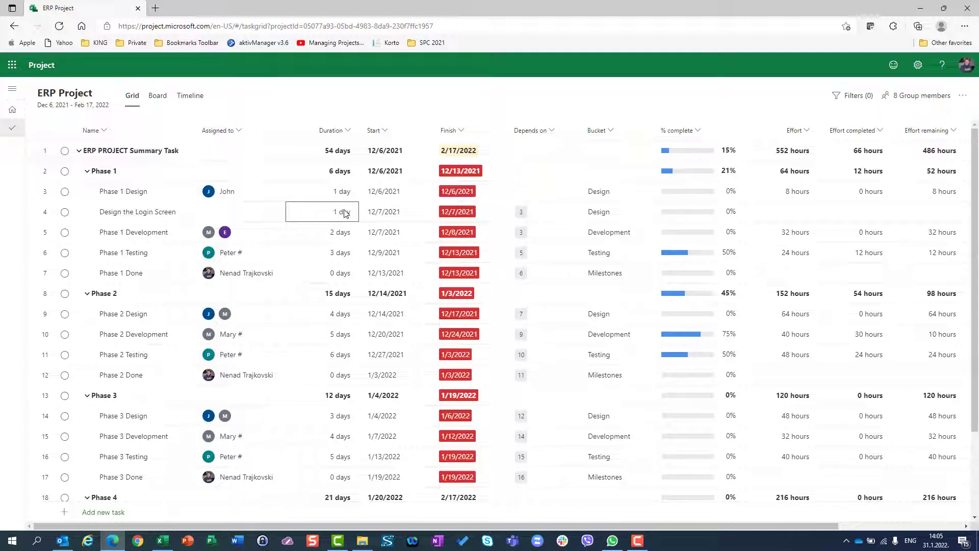
key(BackSpace)
text(4)
key(Return)
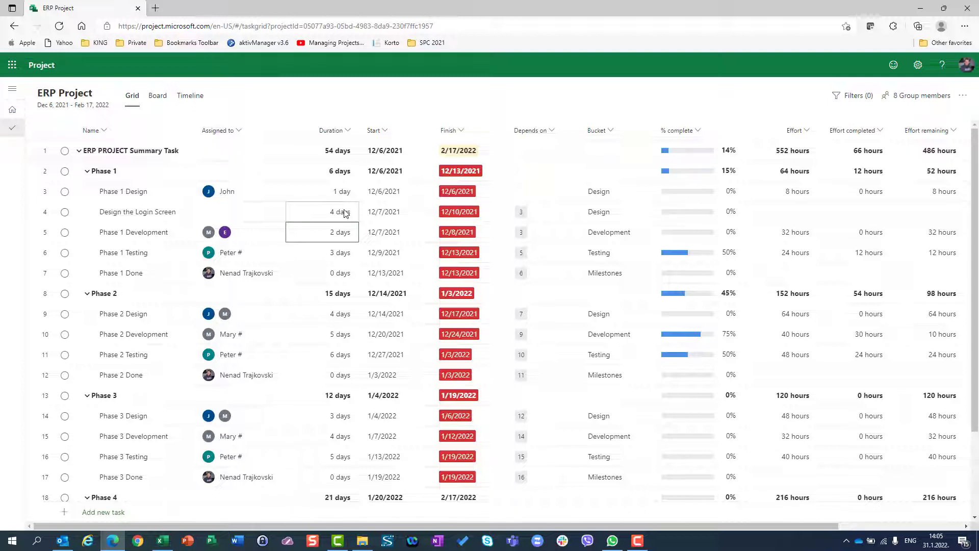
key(ctrl+z)
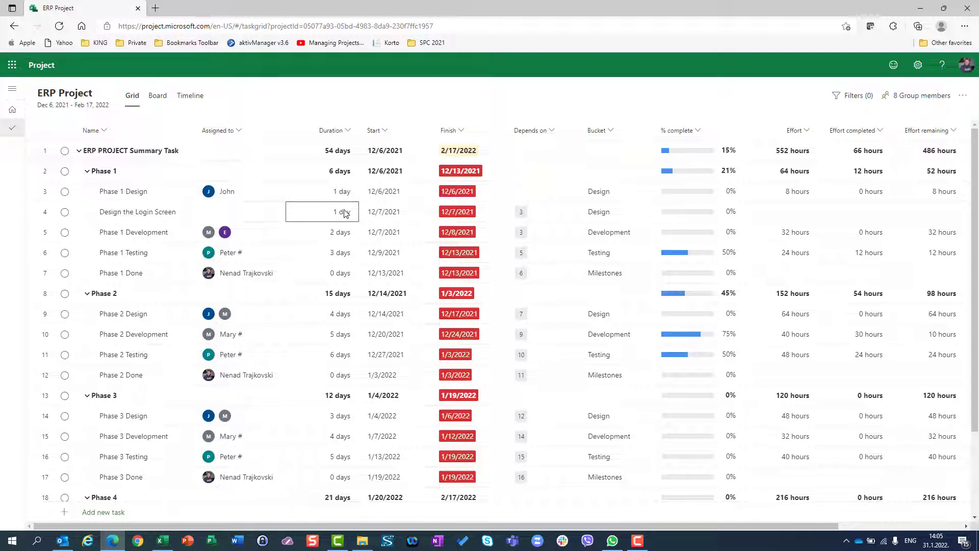
Step: Undo the promotion so Design the Login Screen returns to Phase 1 Design's checklist
key(ctrl+z)
key(ctrl+z)
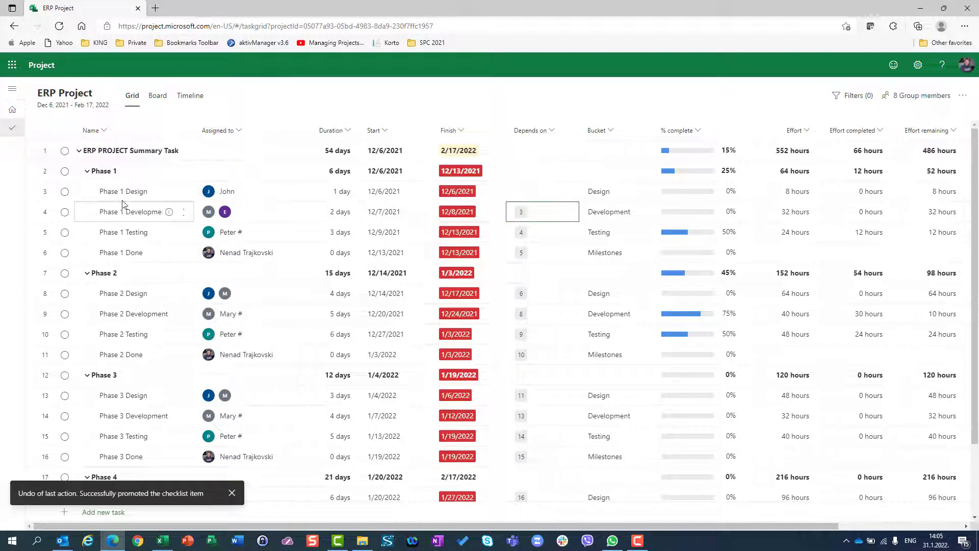
click(169, 198)
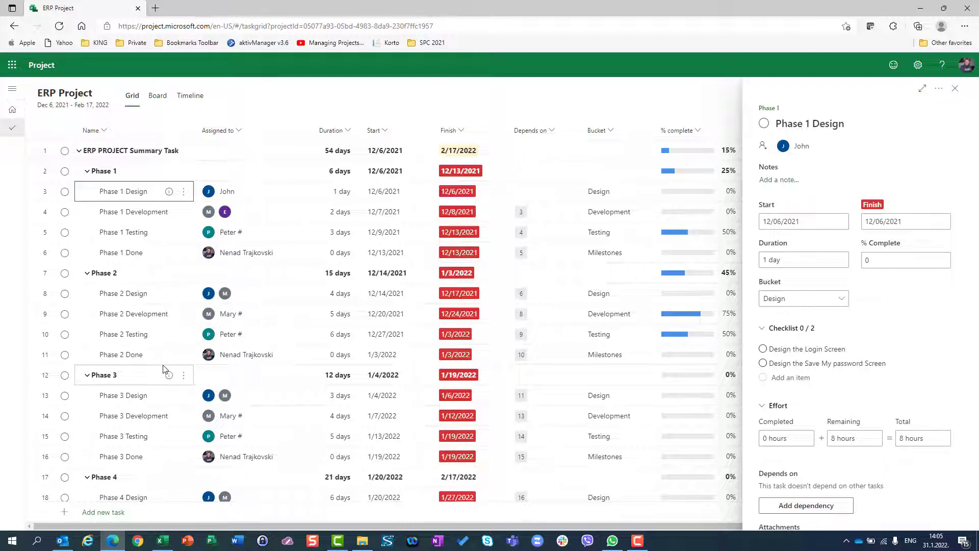
scroll(163, 368, down, 2)
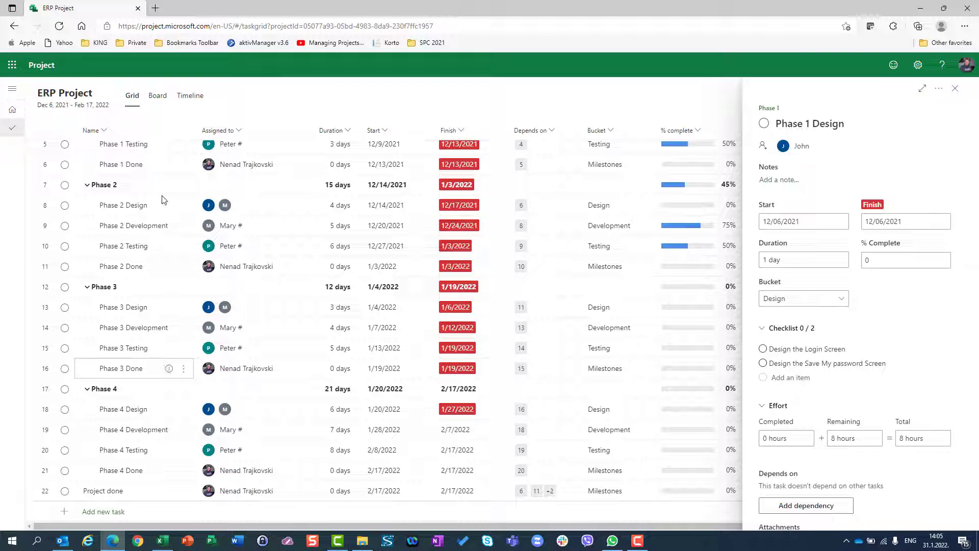
scroll(142, 219, up, 2)
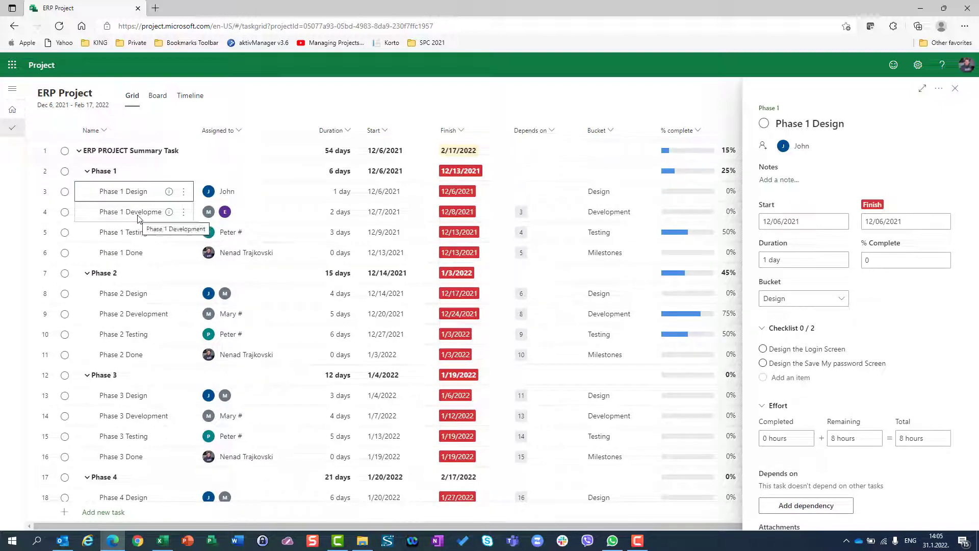
Step: Add unpromoted checklist item 'Develop teh Login Screen' to Phase 1 Development and close the pane
click(137, 218)
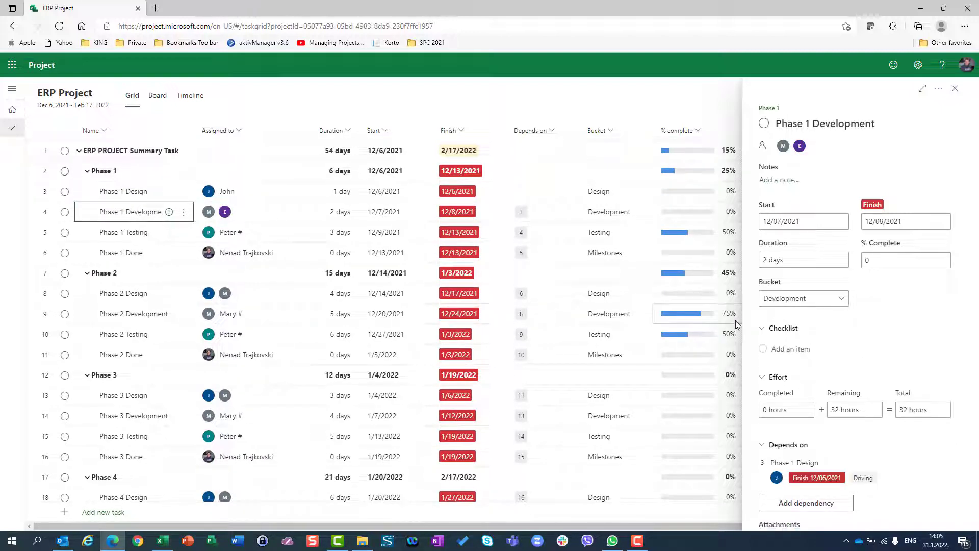
click(801, 353)
text(D)
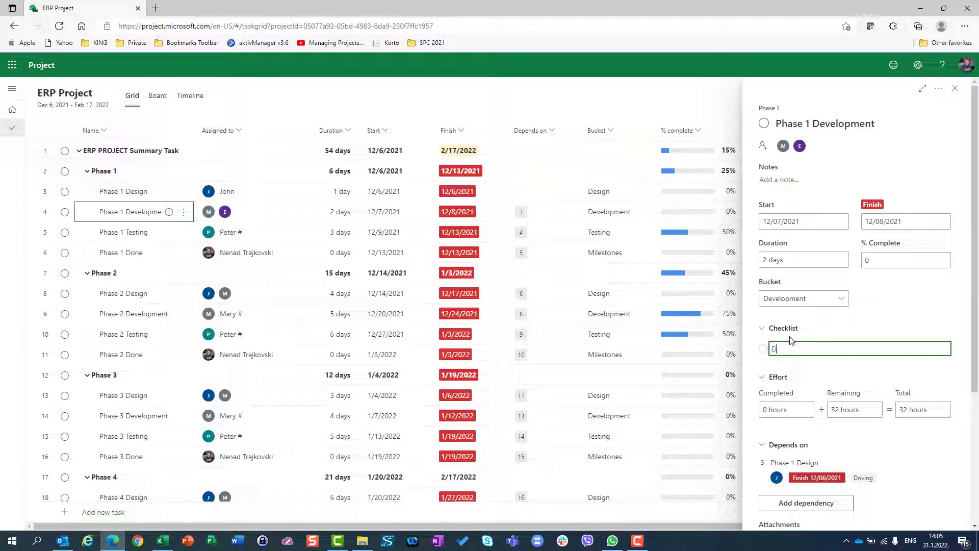
text(evelop teh Login Screen)
key(Return)
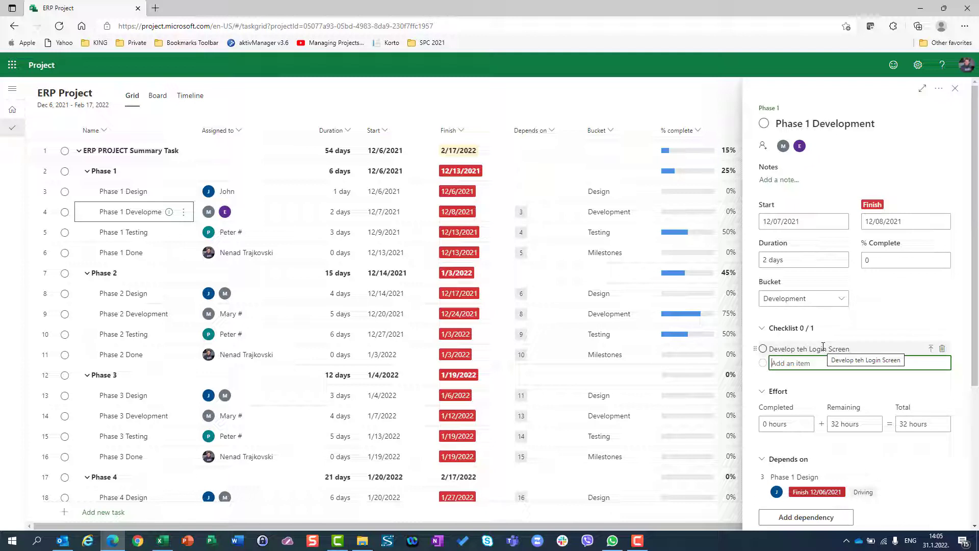
click(929, 352)
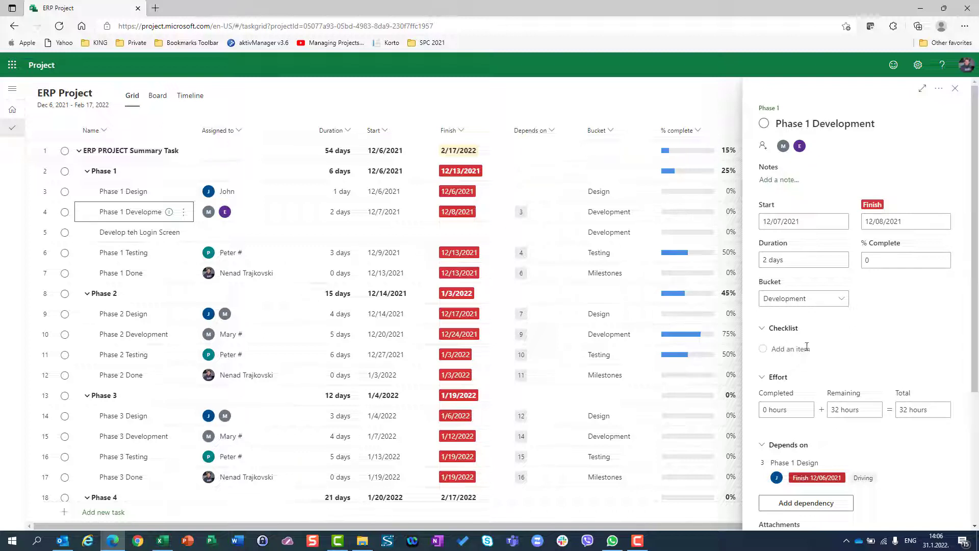
key(ctrl+z)
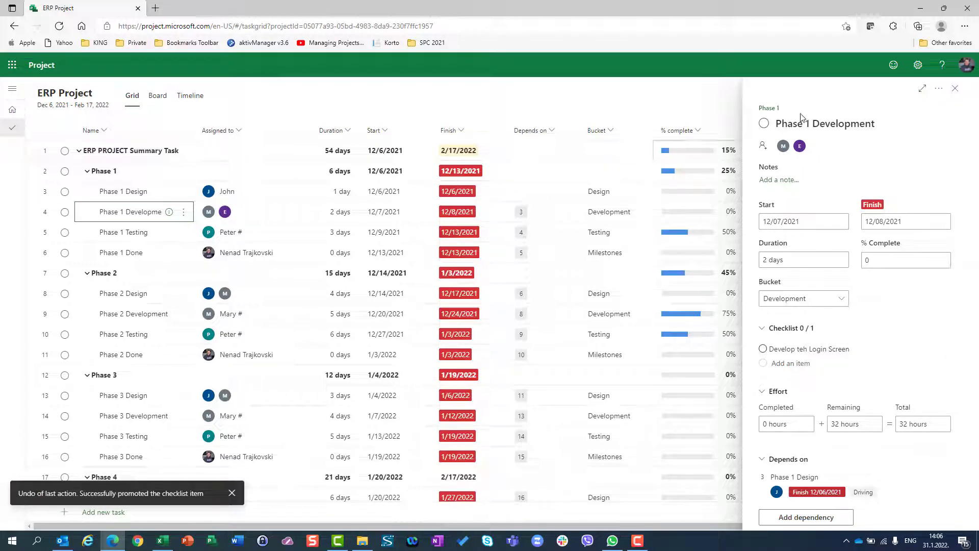
click(956, 90)
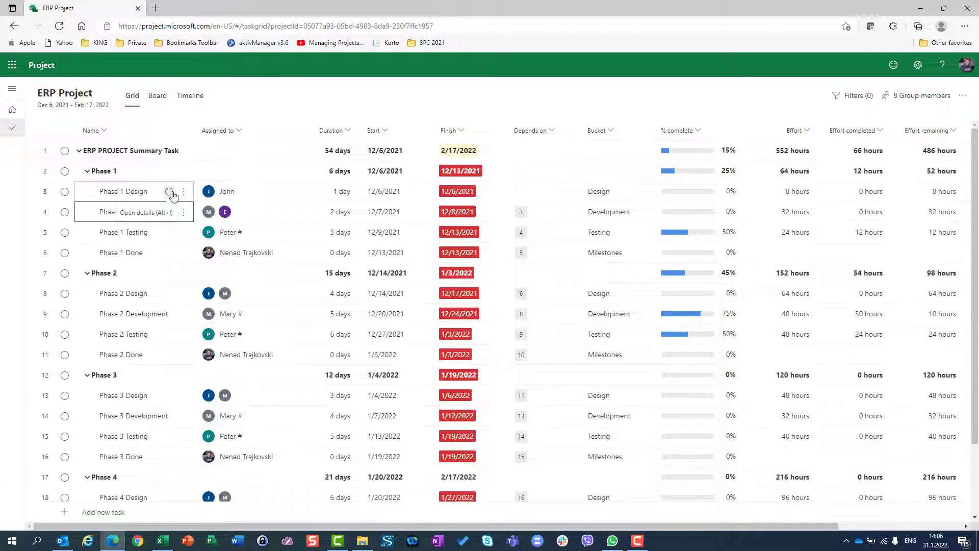
Step: Tick both Phase 1 Design checklist items, Login Screen and Save My password, as complete
click(170, 192)
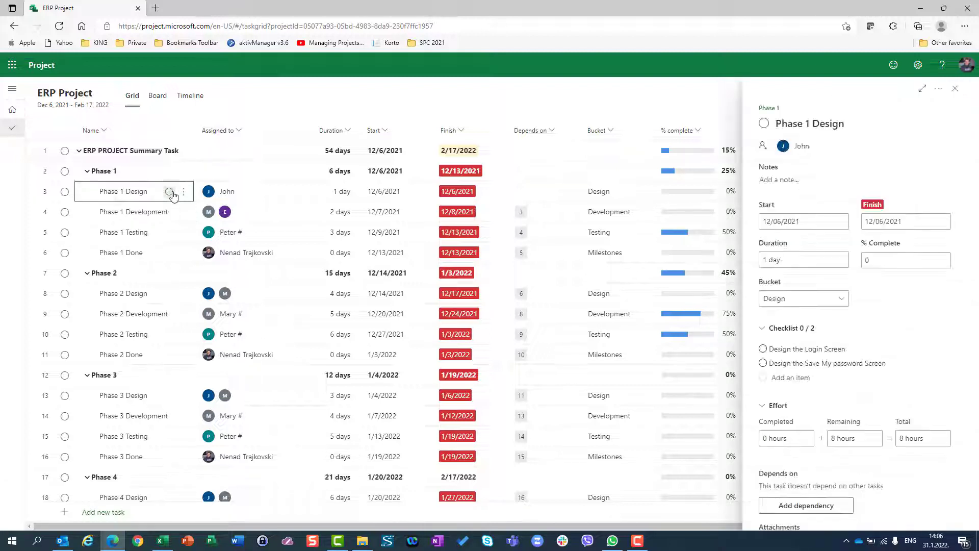
click(763, 350)
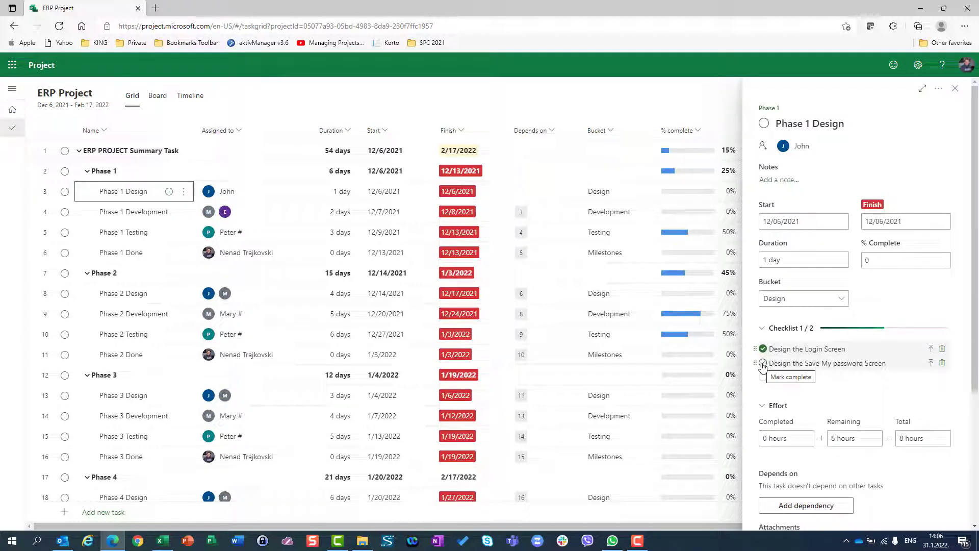
click(763, 364)
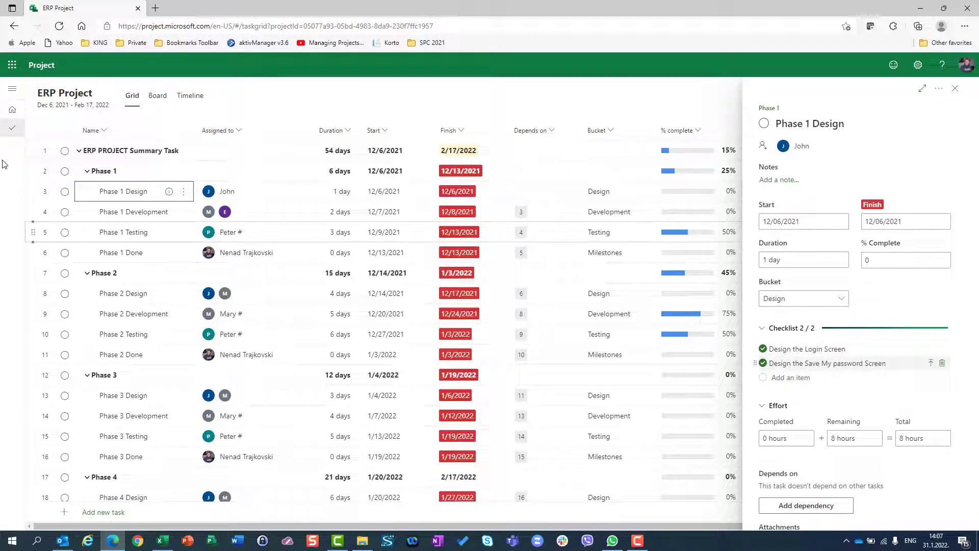
Step: Toggle Phase 1 Design complete and back to incomplete, then untick the Save My password item
click(67, 194)
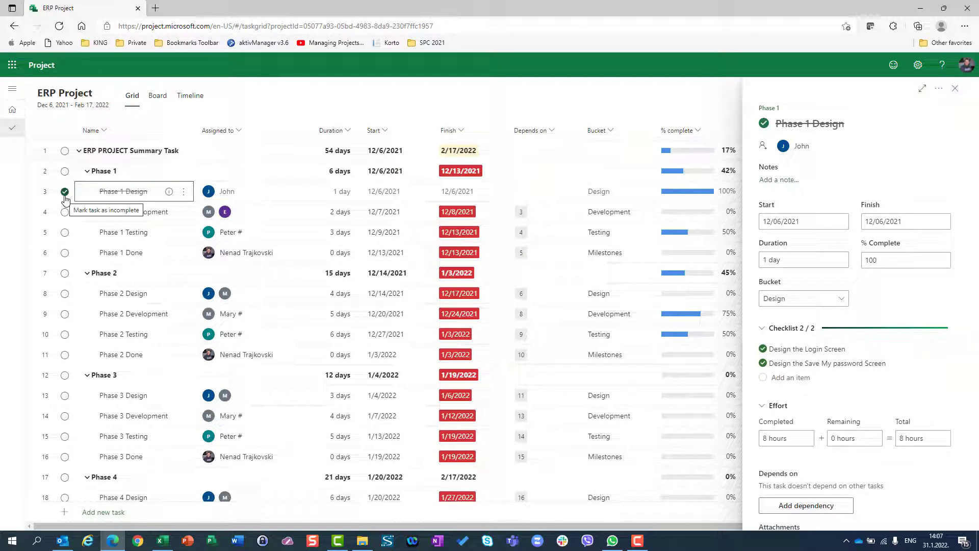
click(64, 192)
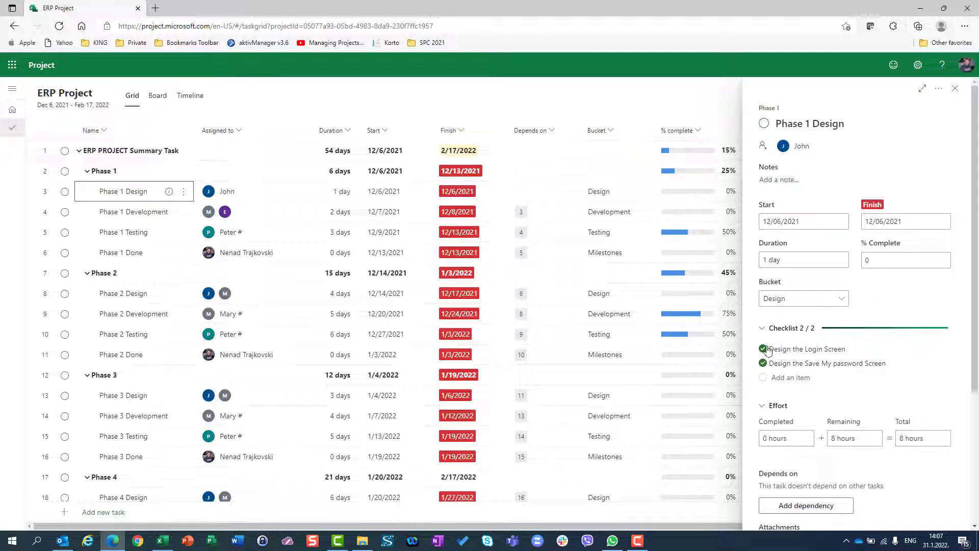
click(763, 363)
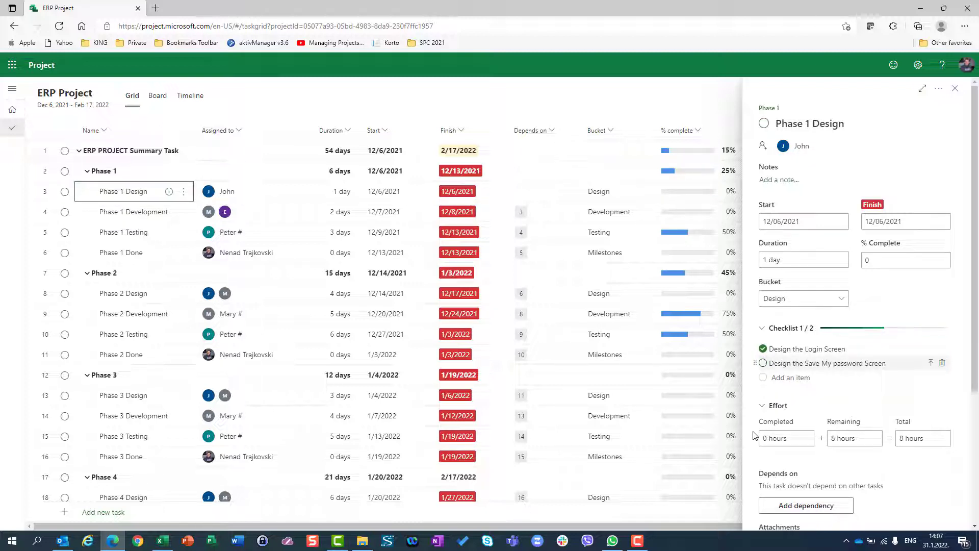